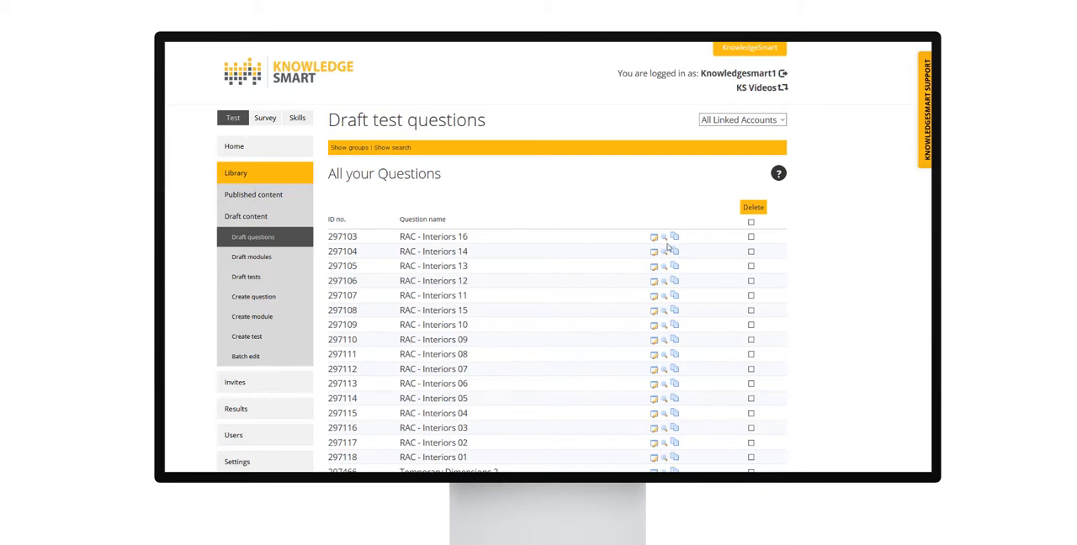
Open the list of draft test questions and sort it by question name.
mouse_move(653, 242)
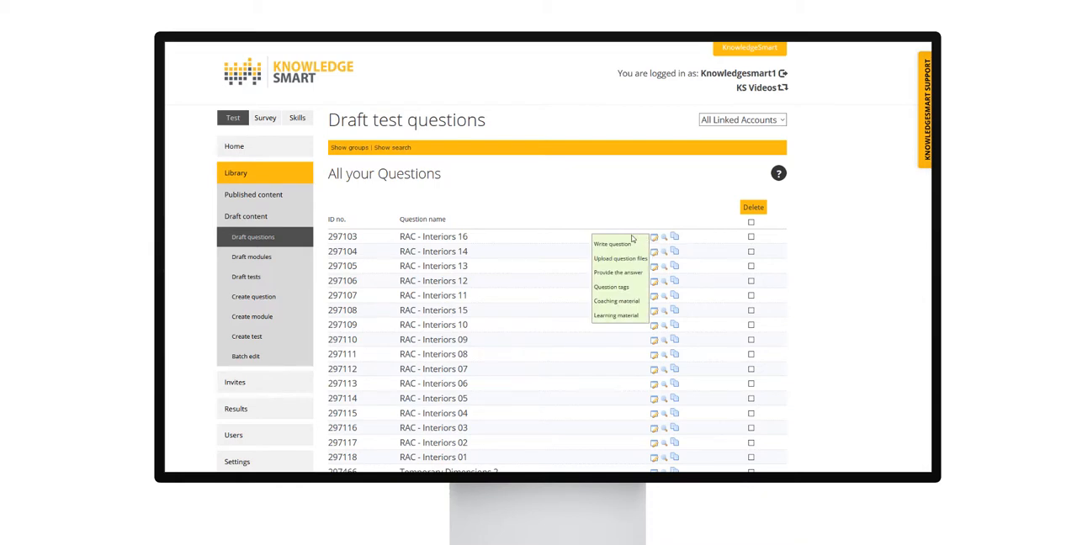
click(248, 280)
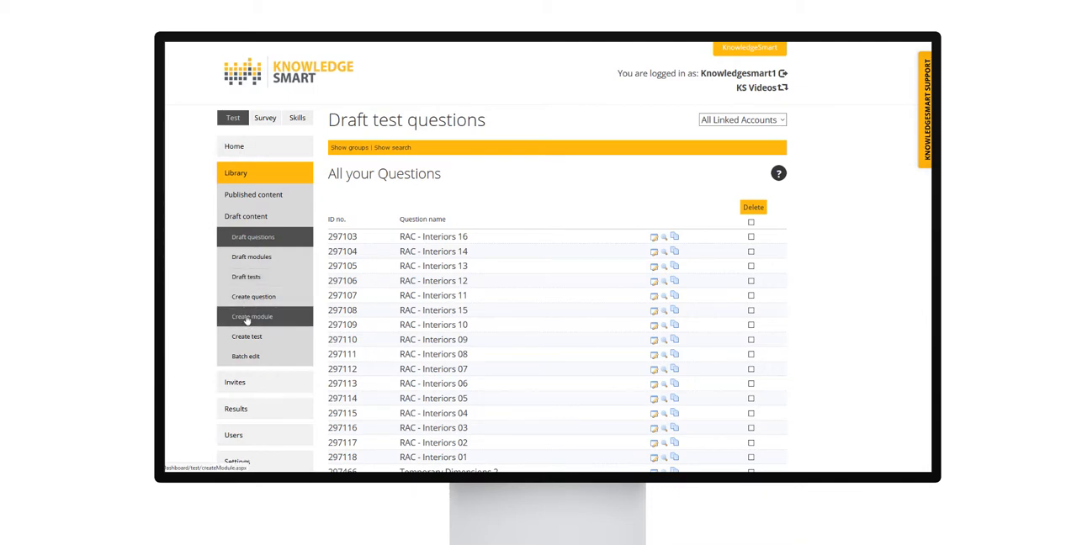
click(251, 238)
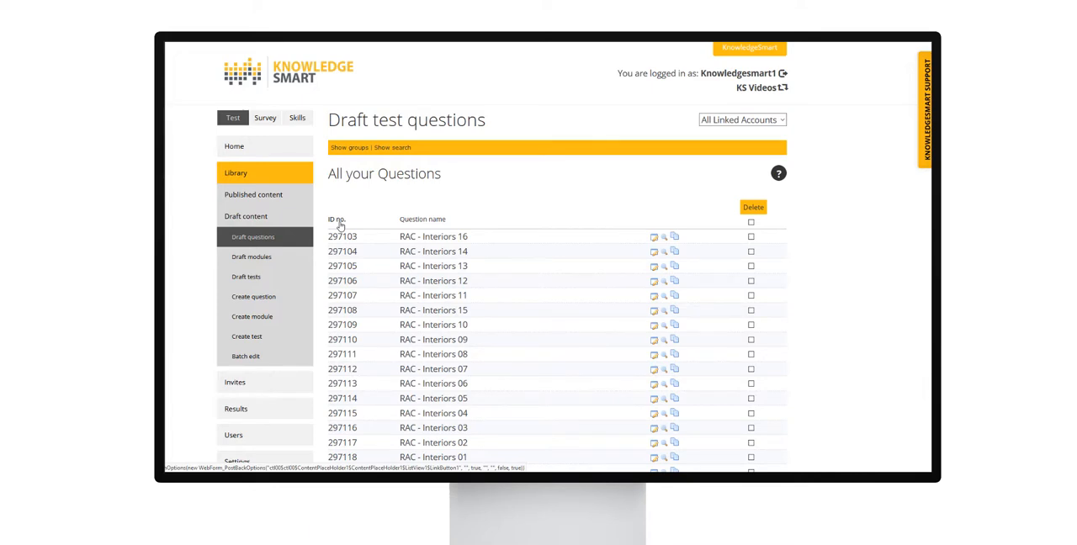
click(432, 220)
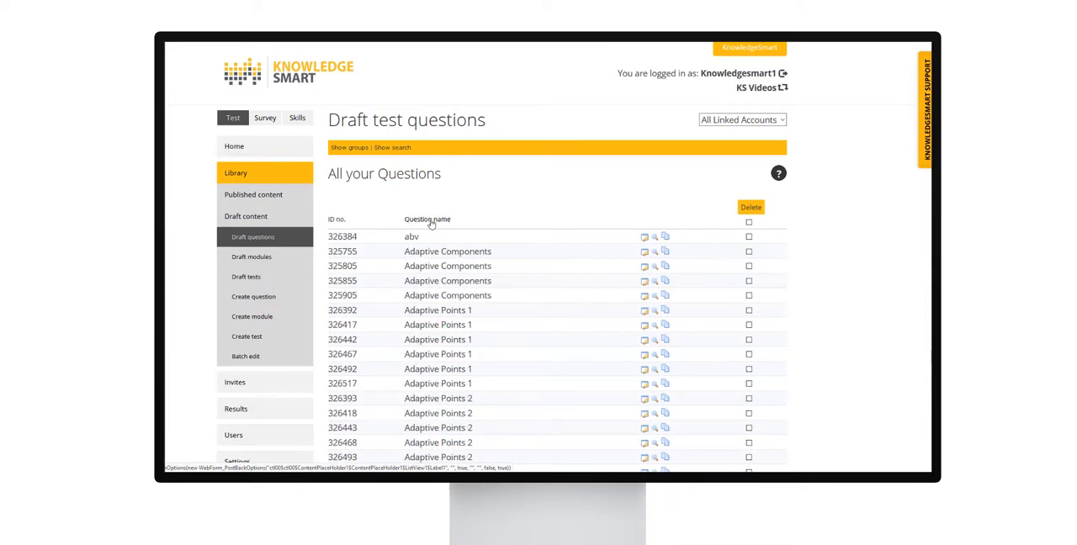
Browse the sorted question list and show the search and group options above it.
scroll(432, 223, down, 5)
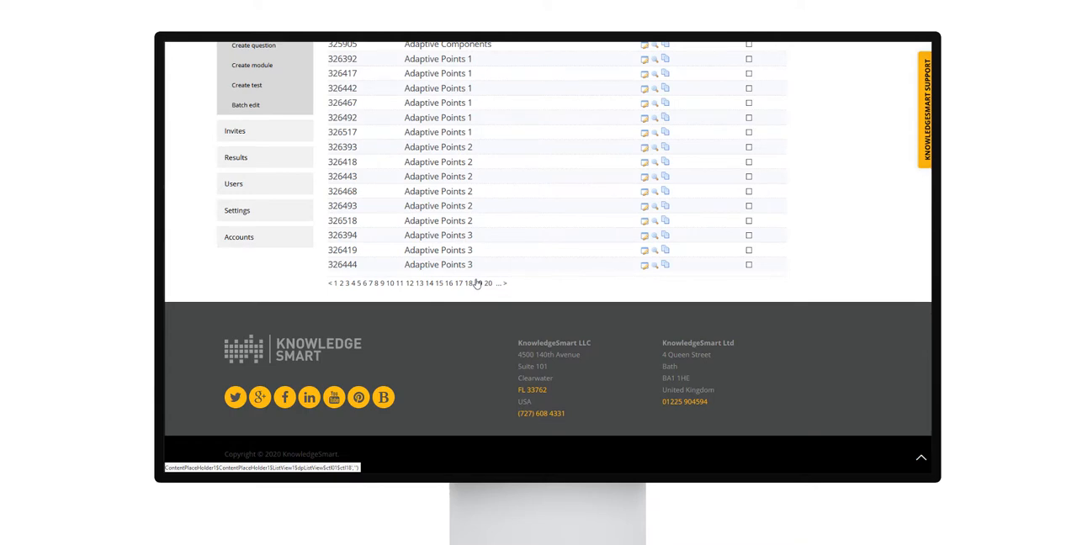
scroll(476, 284, up, 5)
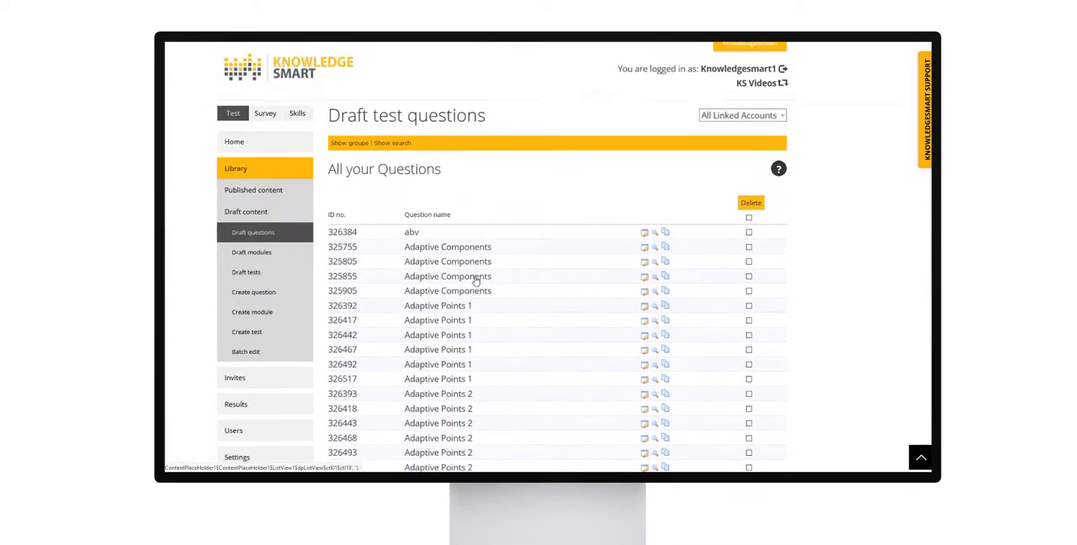
click(391, 149)
click(347, 148)
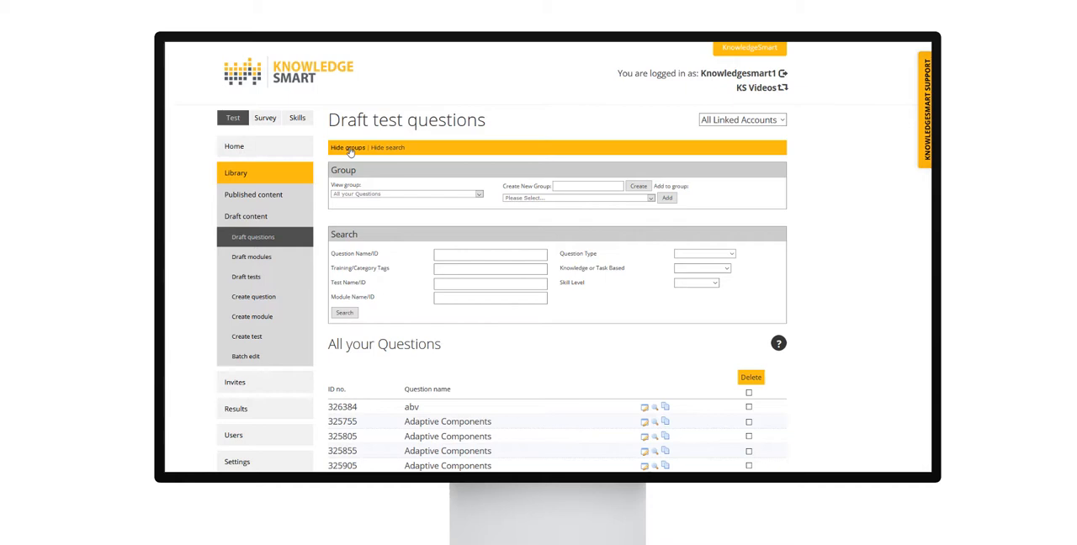
Open the first Adaptive Components question at its writing step, review its summary and question text, and continue to the following step.
scroll(426, 203, down, 3)
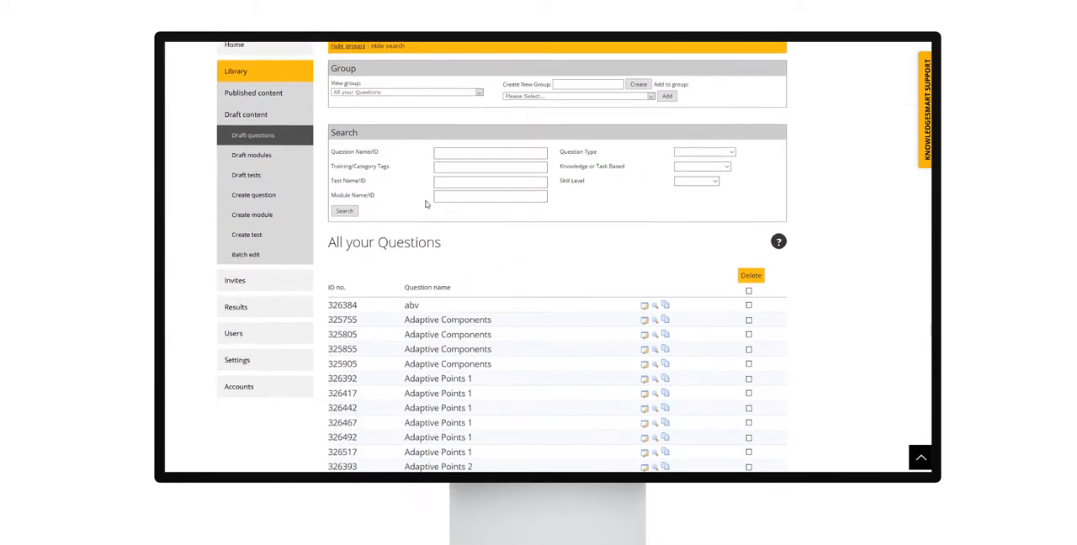
scroll(429, 205, down, 2)
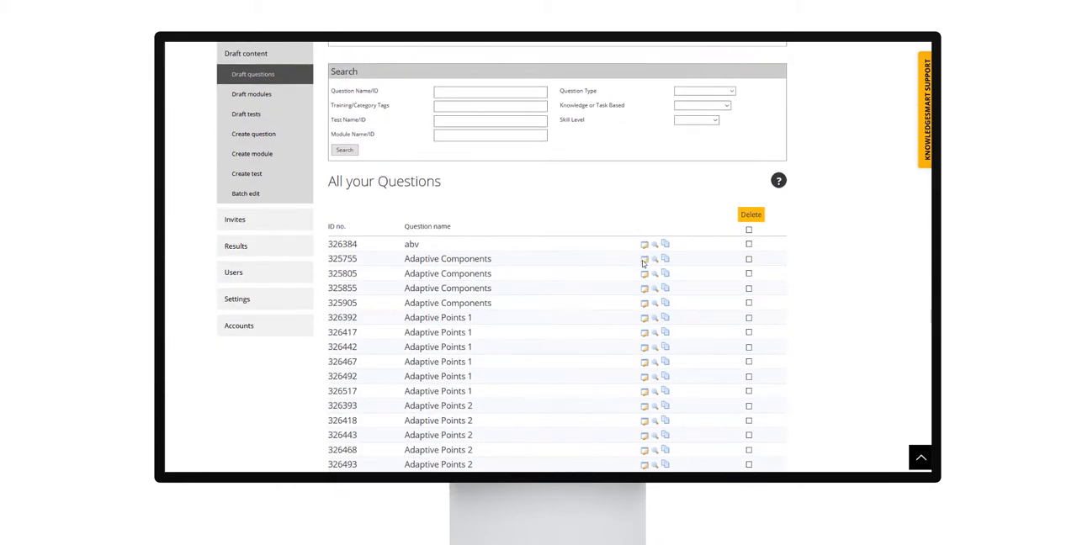
mouse_move(645, 262)
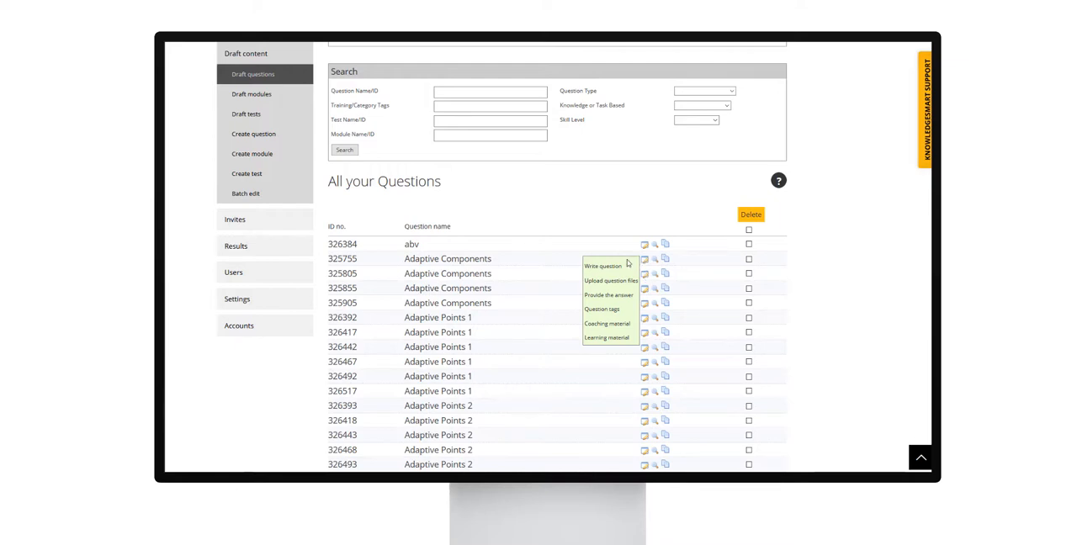
click(613, 267)
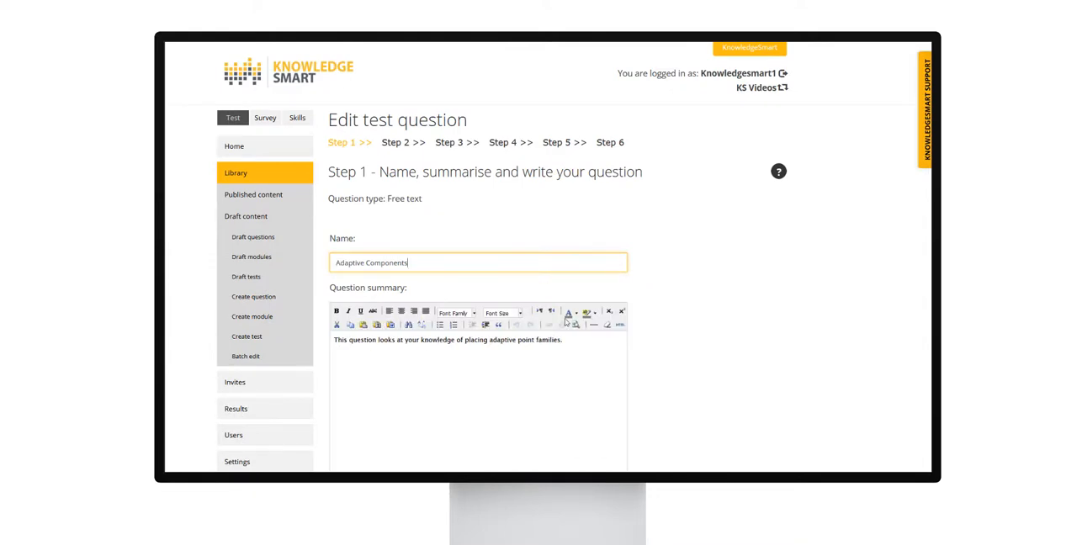
click(568, 343)
scroll(569, 343, down, 2)
scroll(569, 343, down, 1)
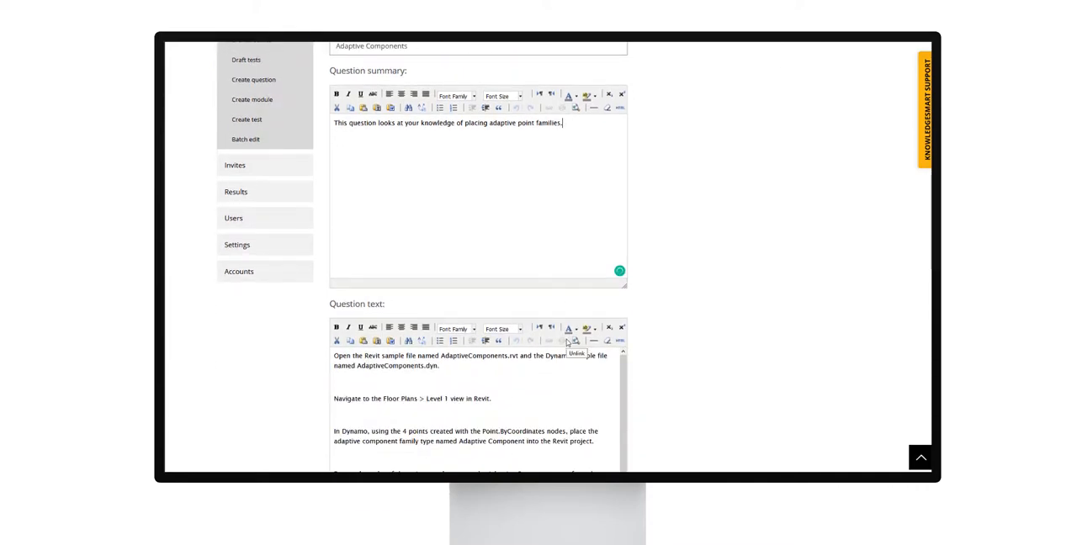
scroll(568, 343, down, 2)
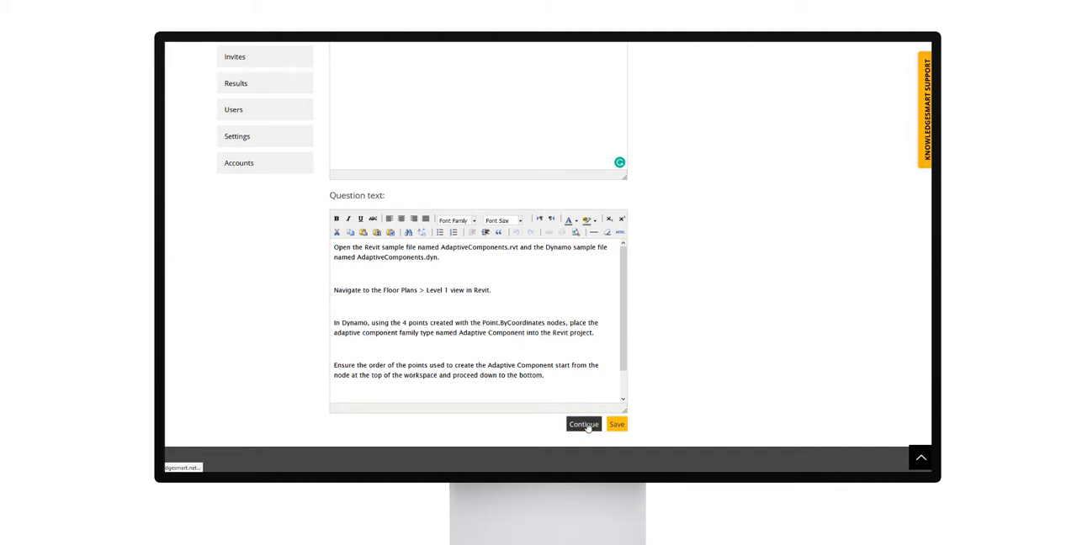
click(584, 424)
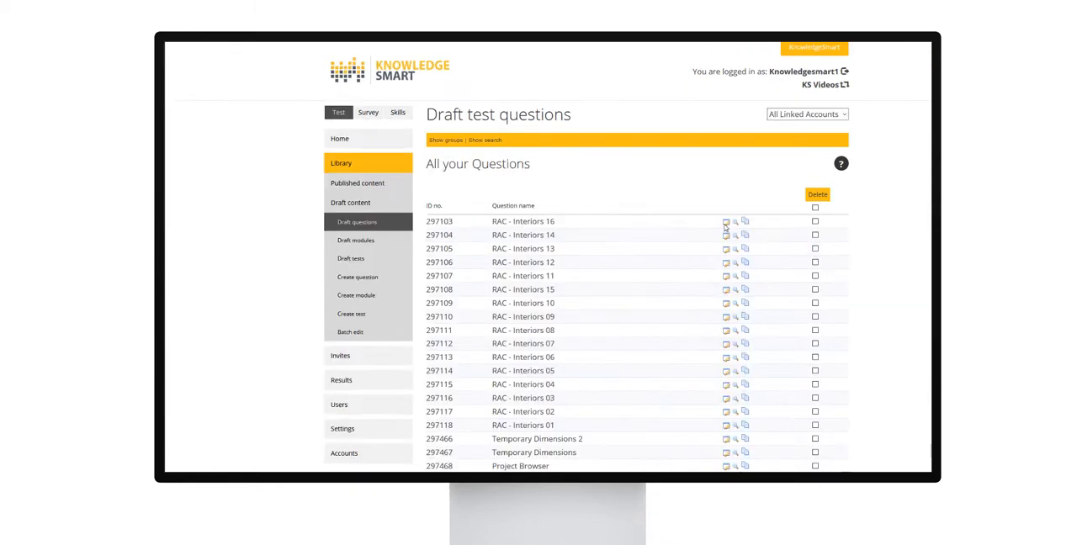
Open the answer step of the RAC - Interiors 16 question and review its options, correct answers and partial scoring.
mouse_move(727, 227)
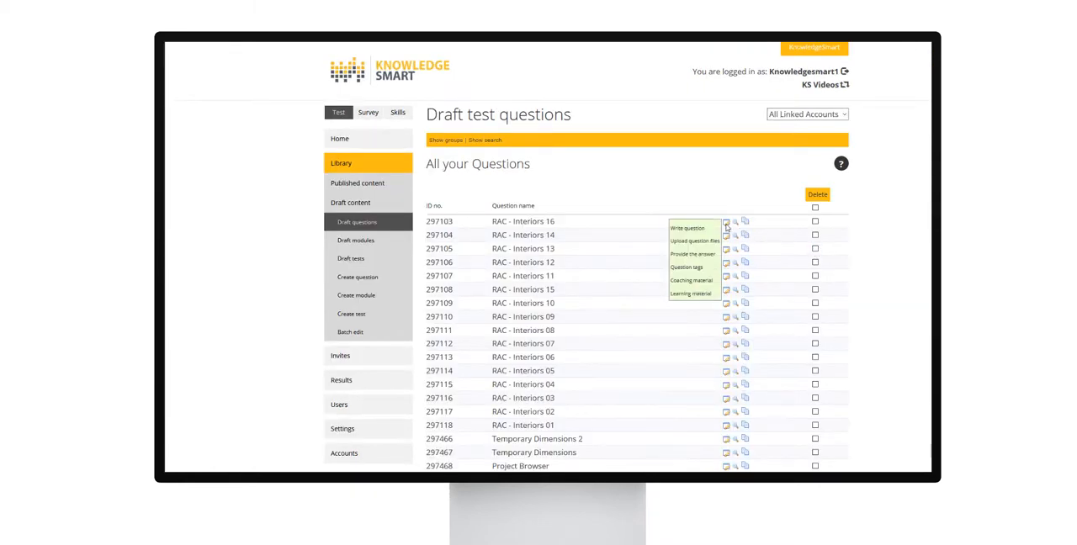
click(697, 257)
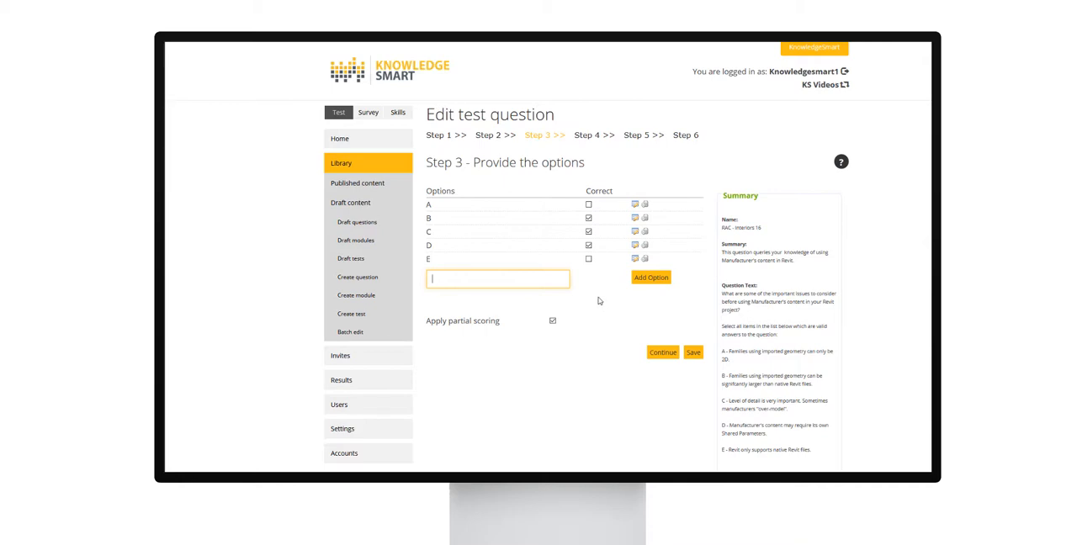
scroll(599, 302, down, 1)
scroll(599, 301, up, 1)
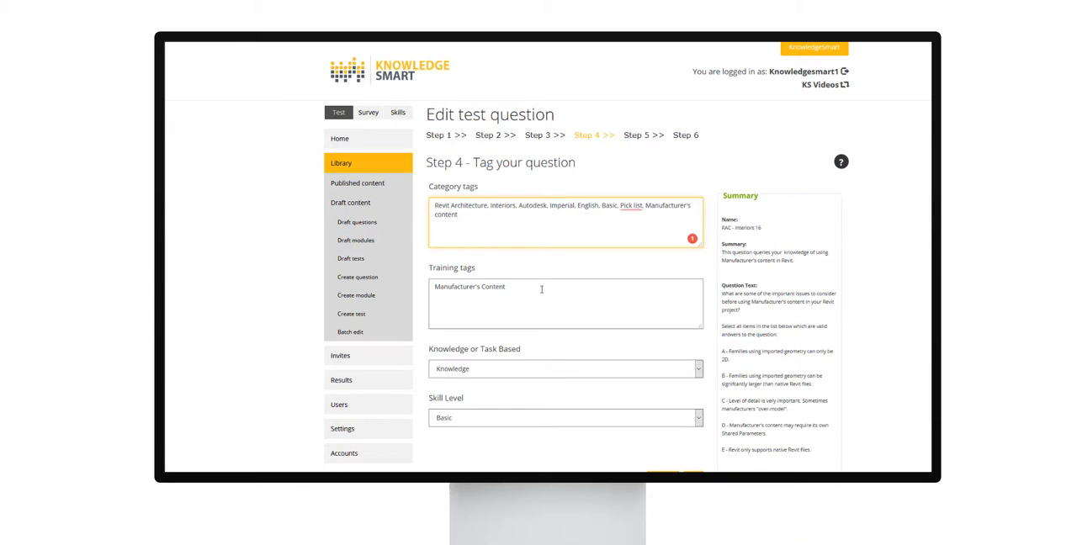
Examine the category tags and training tags of the RAC - Interiors 16 question.
click(542, 289)
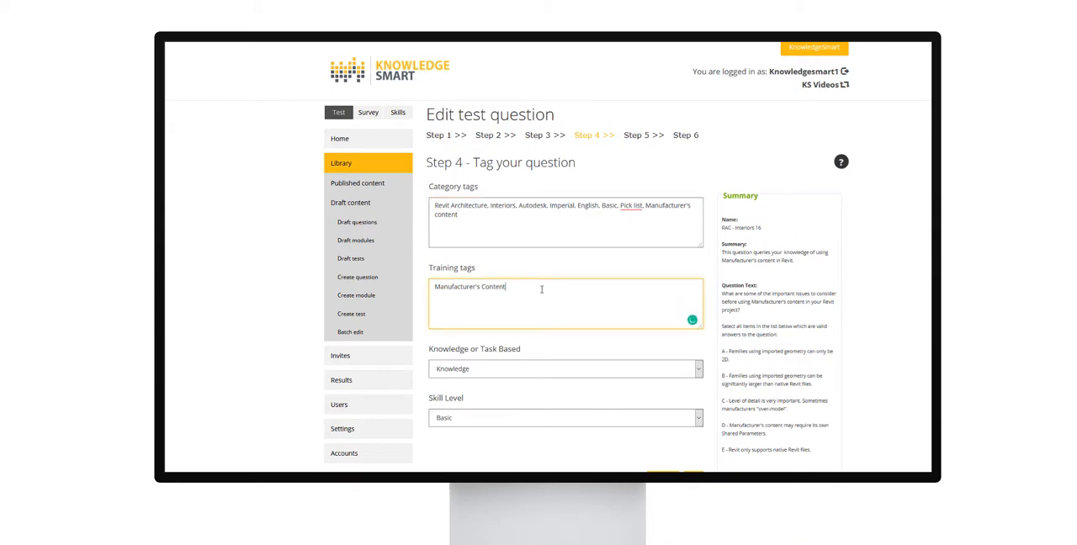
click(589, 228)
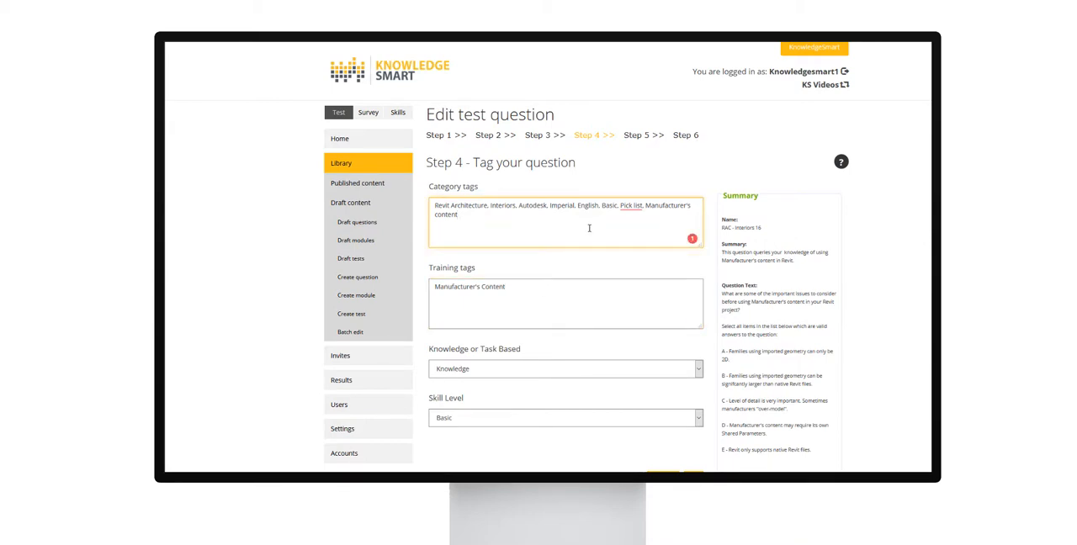
click(581, 293)
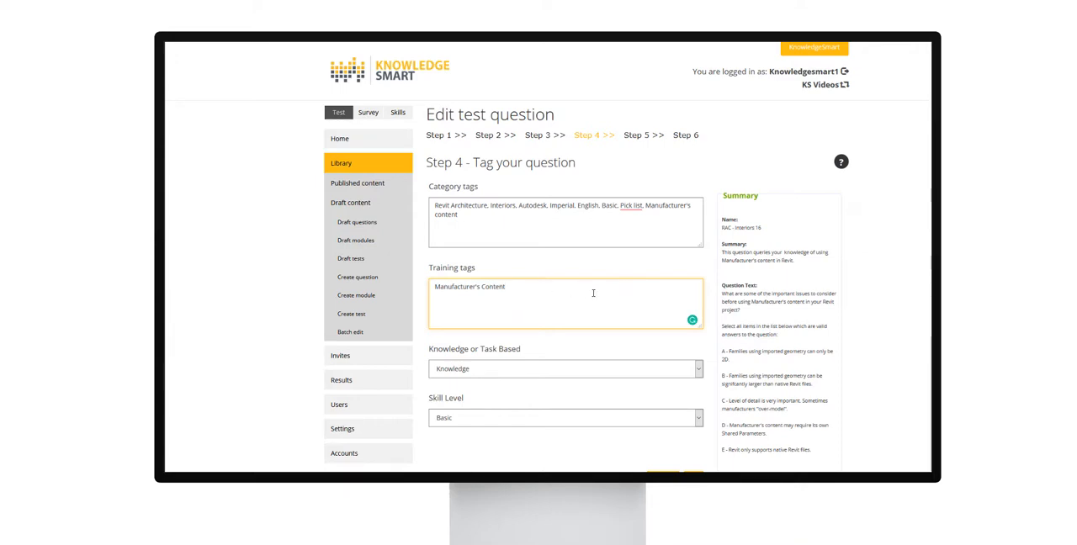
Review the available choices for the question's Knowledge or Task Based setting and its Skill Level.
scroll(593, 294, down, 1)
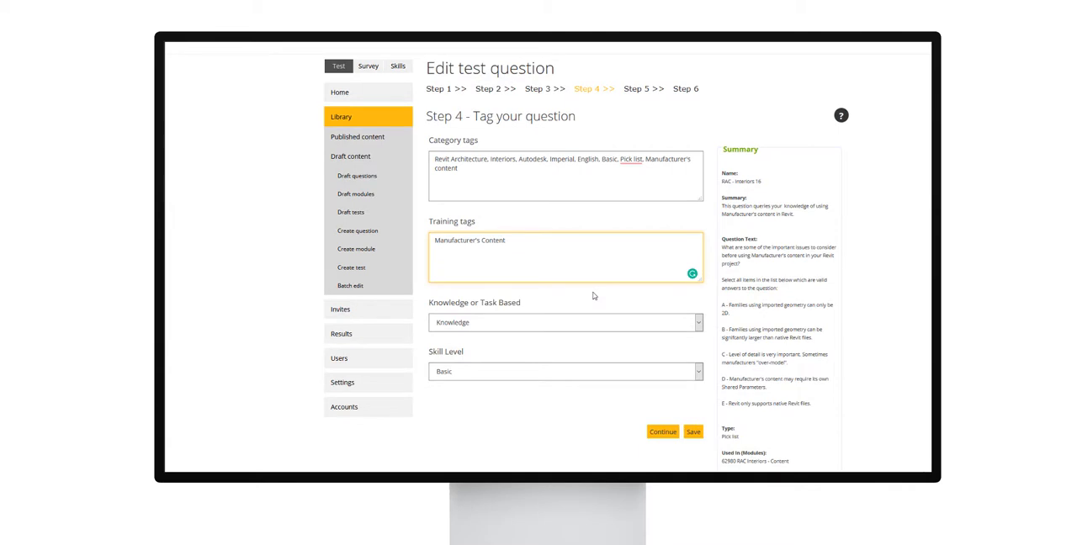
click(505, 329)
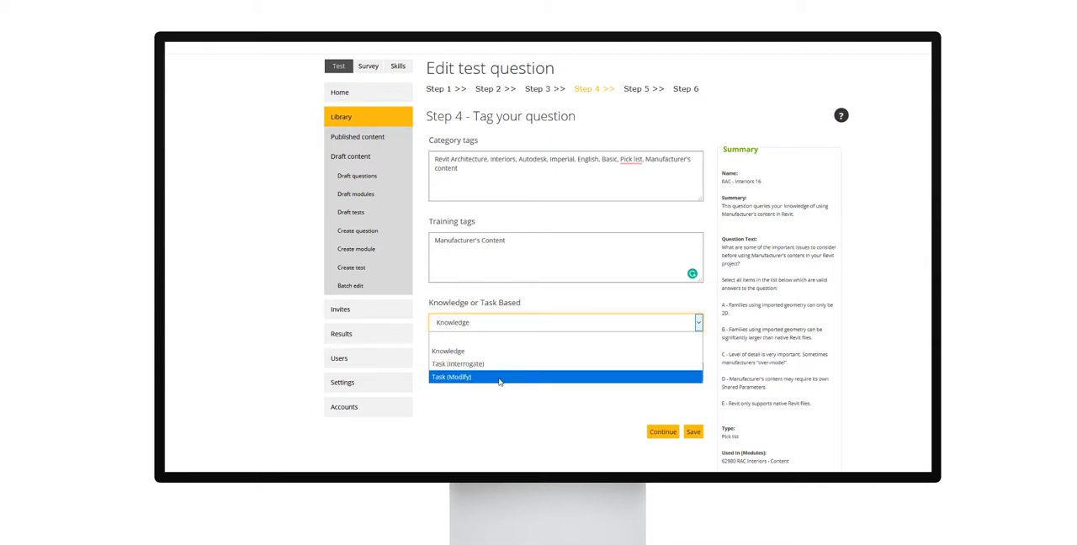
click(504, 332)
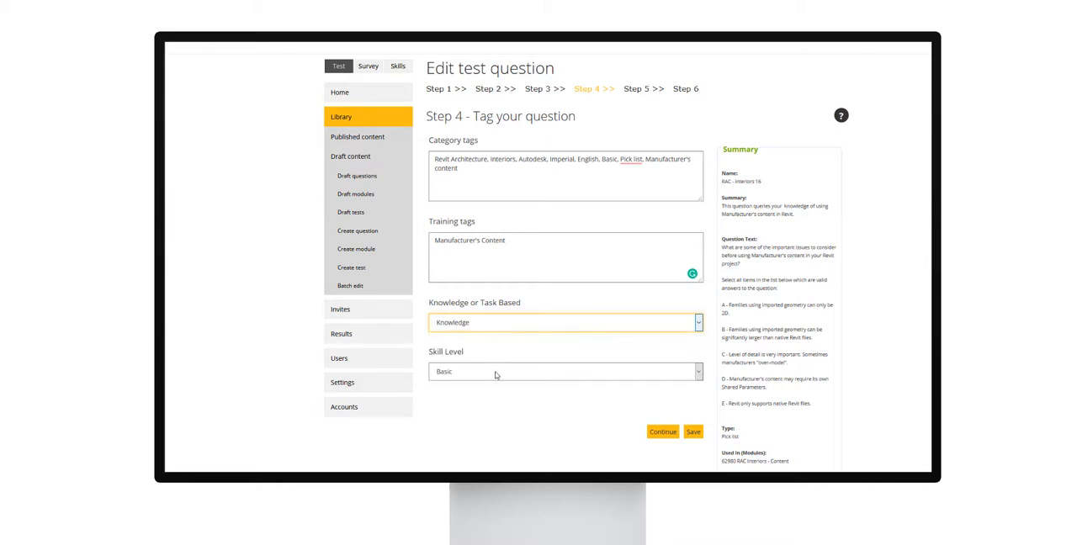
click(494, 326)
click(495, 326)
click(495, 376)
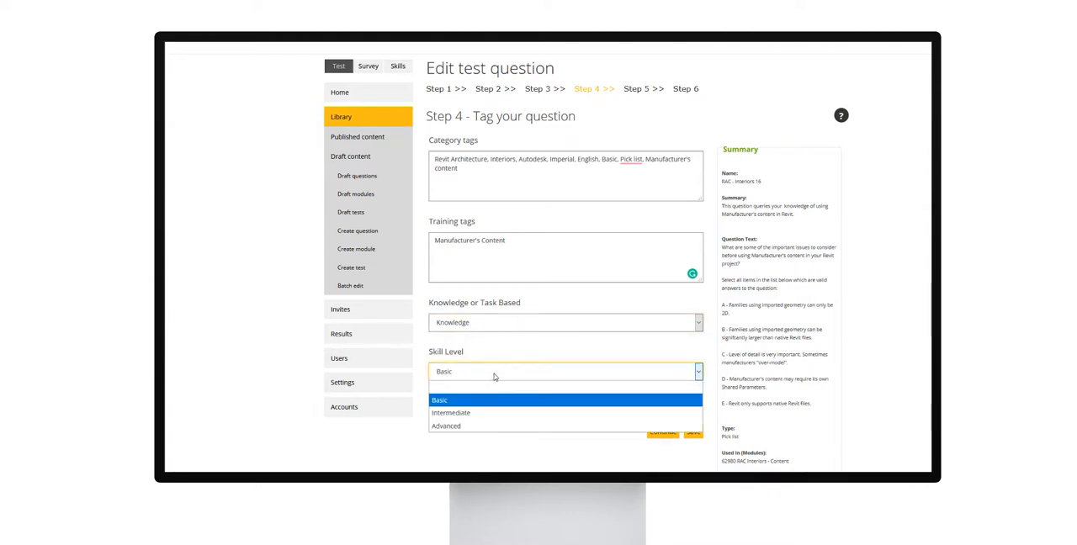
click(495, 376)
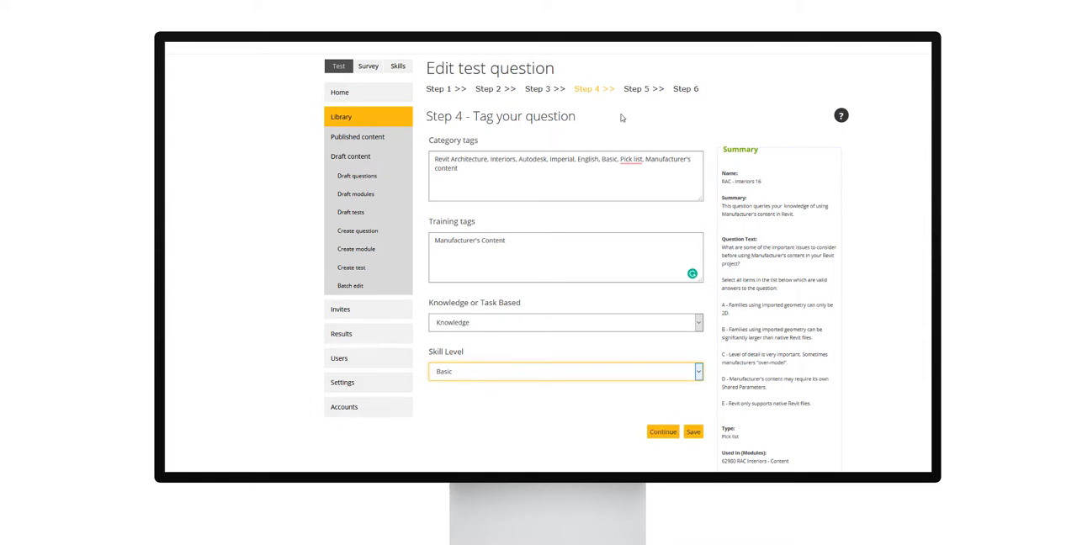
Go to the question's coaching material and review the coaching text and the coaching files area.
click(632, 90)
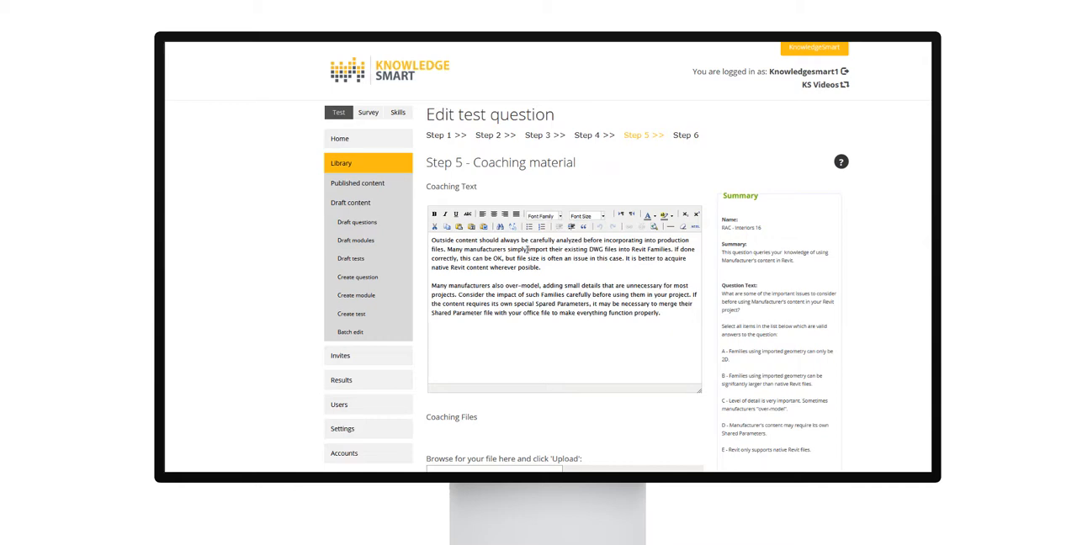
drag(502, 240, 679, 334)
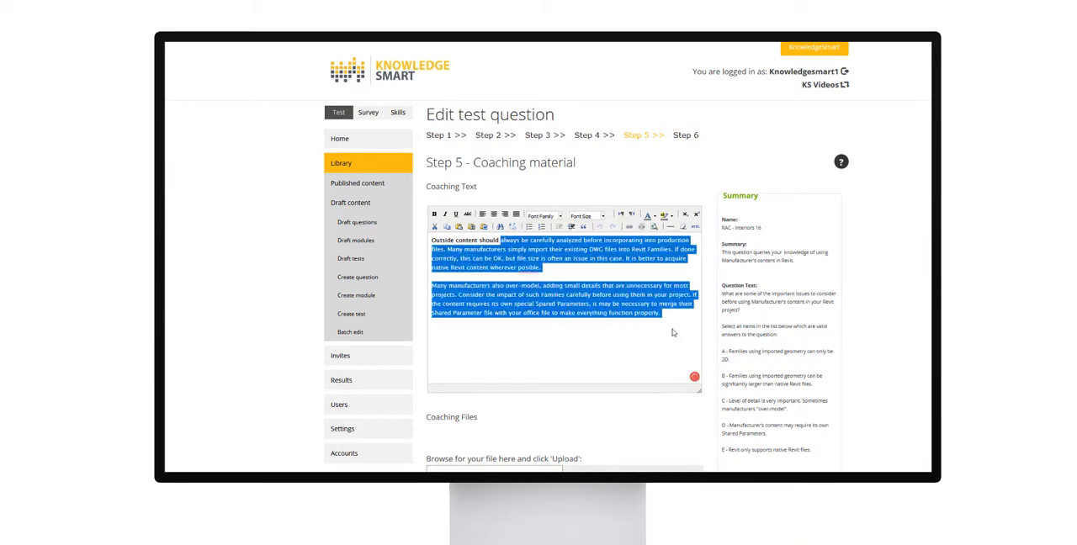
click(528, 268)
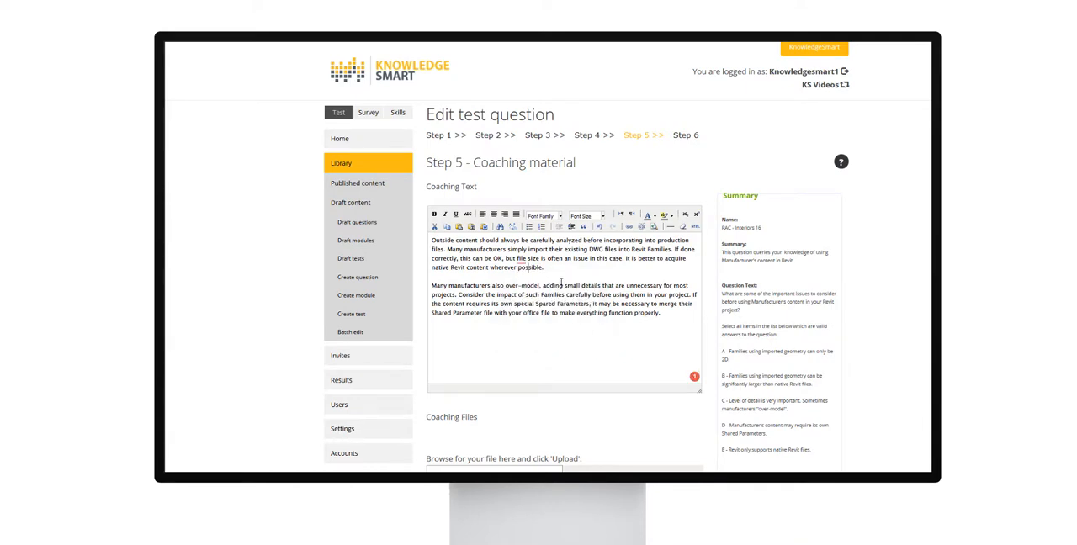
scroll(561, 283, down, 1)
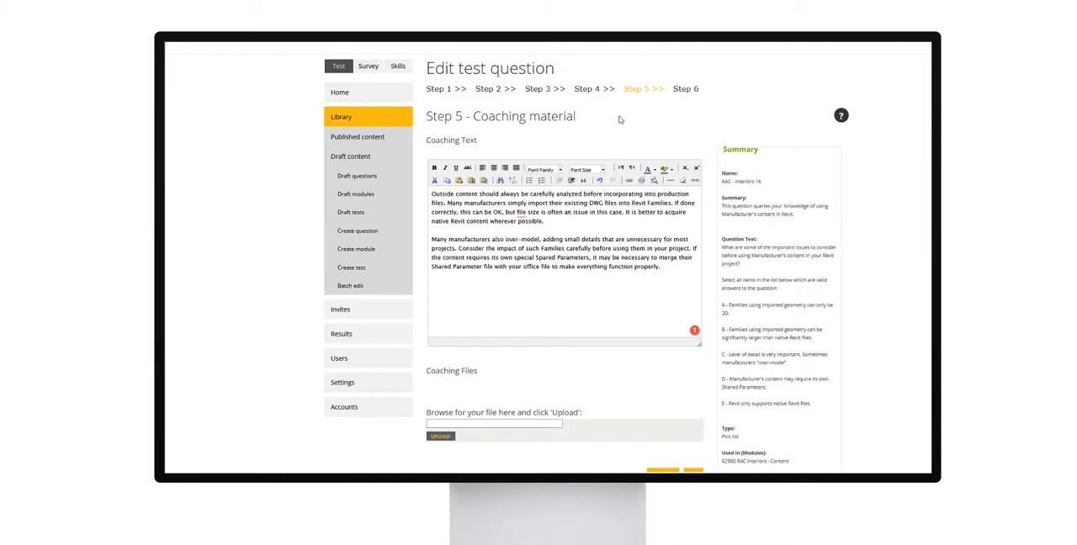
Go to the question's learning material and examine the text and links editor, the file upload area and the question summary.
click(683, 90)
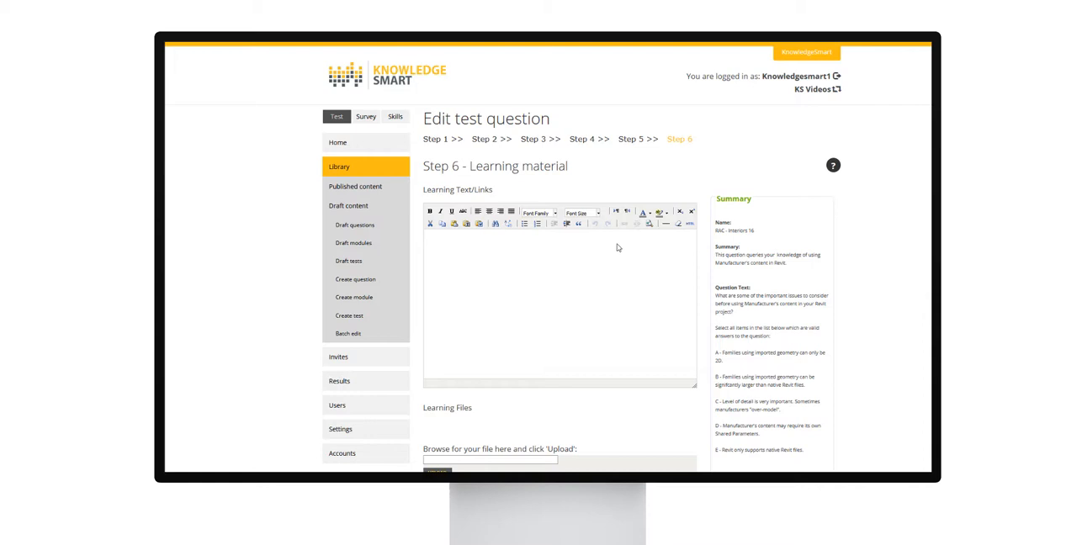
scroll(617, 247, down, 1)
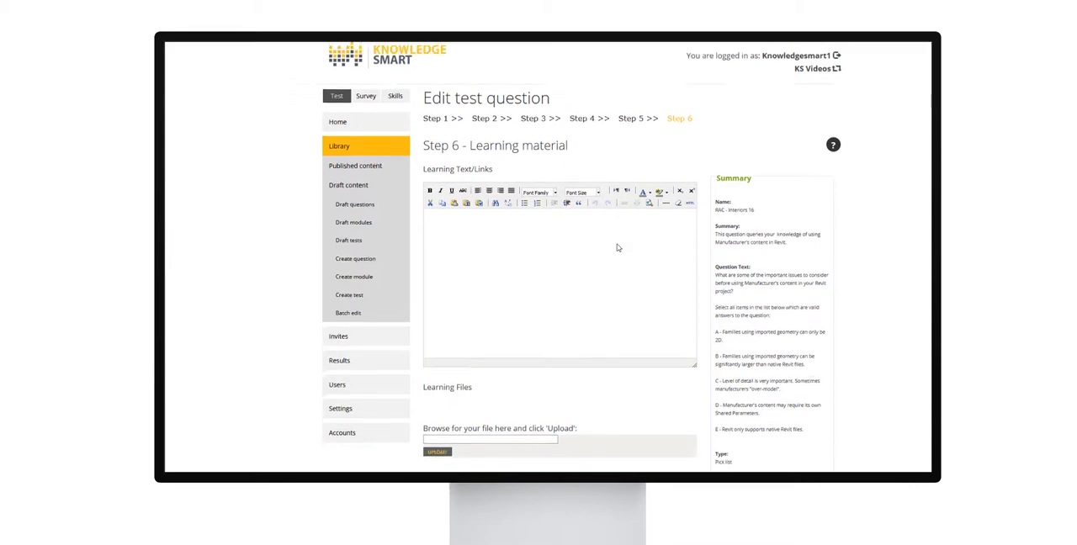
scroll(617, 248, down, 1)
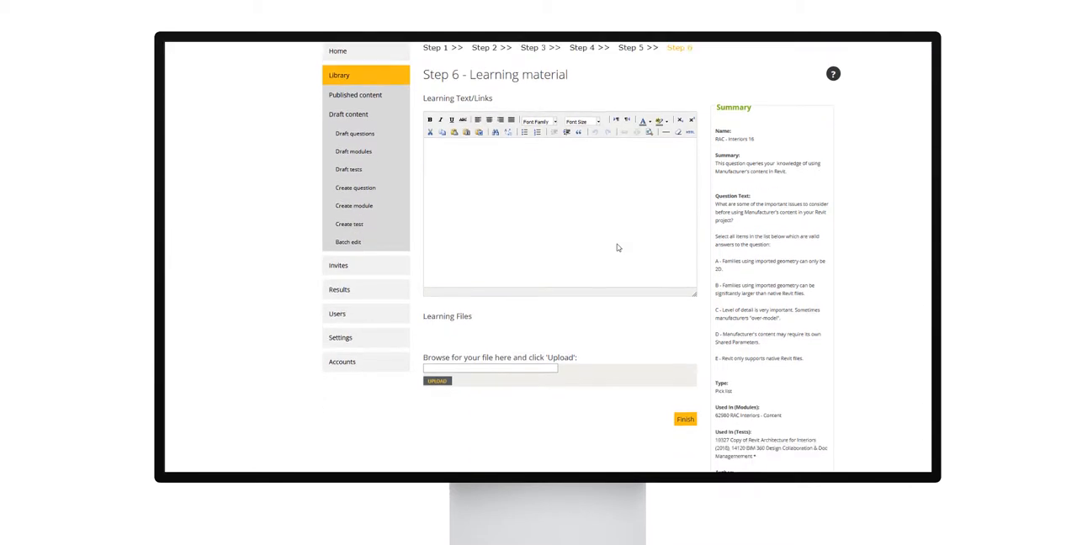
scroll(617, 248, down, 5)
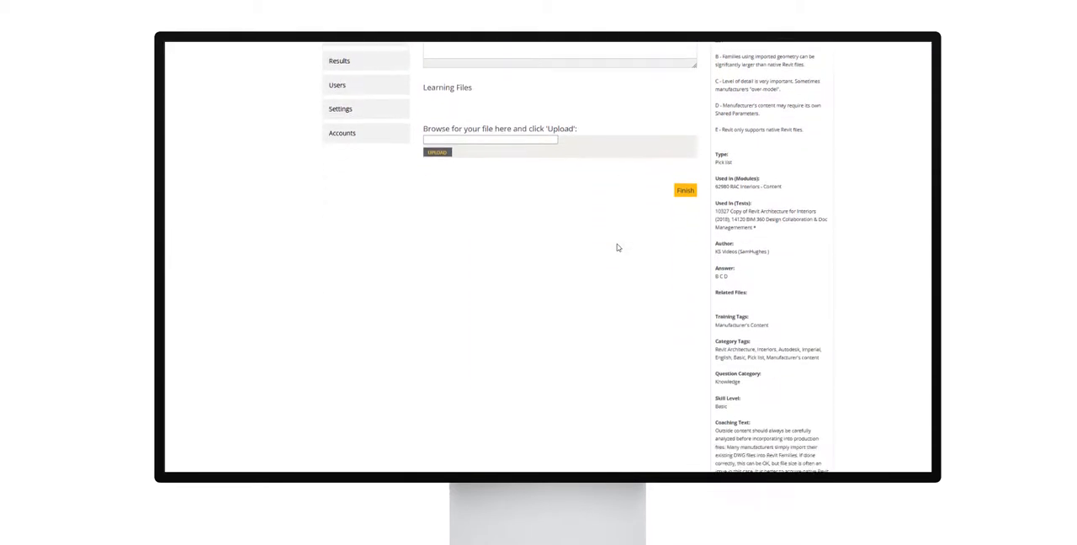
scroll(617, 247, up, 6)
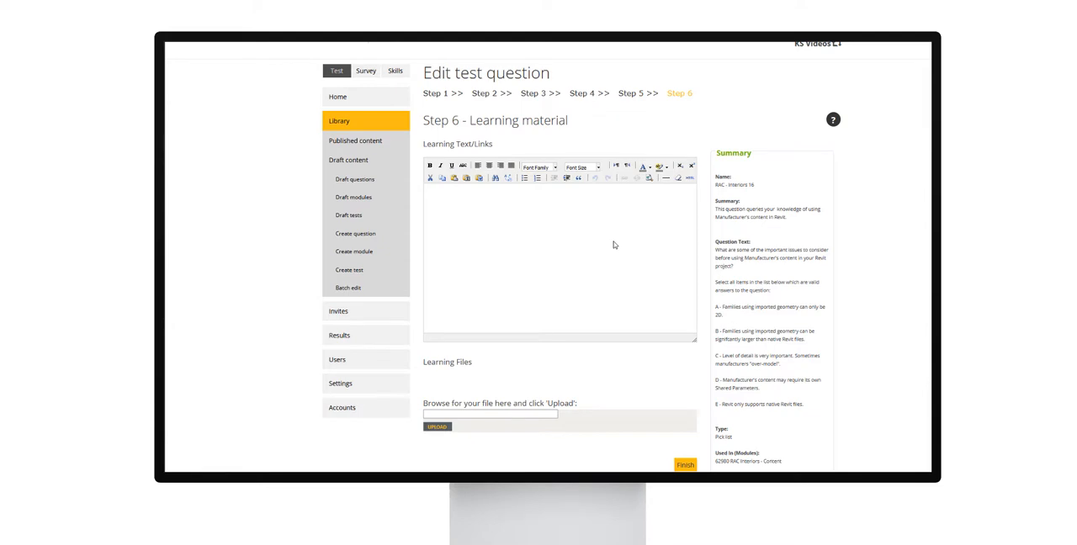
scroll(614, 245, down, 1)
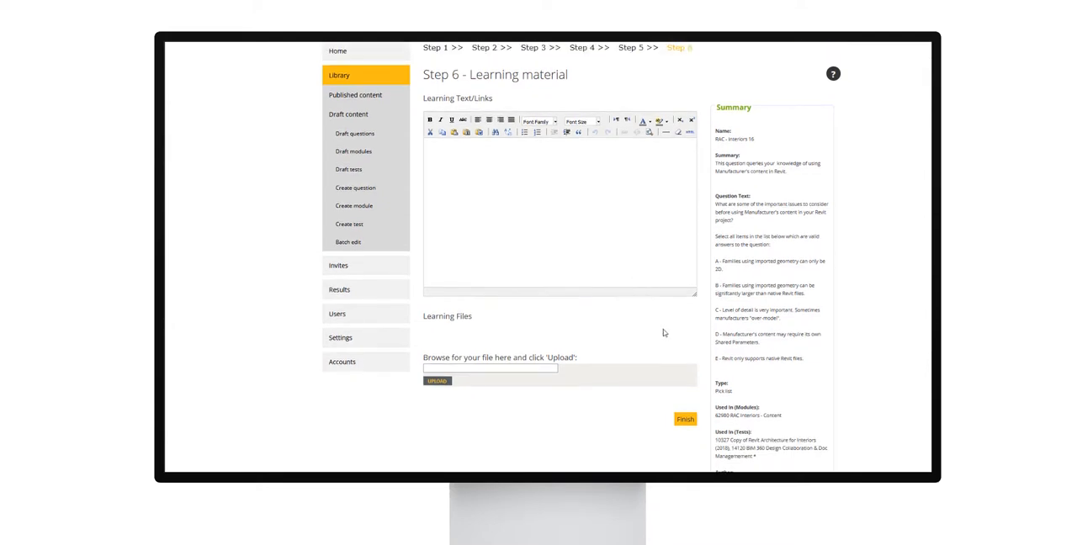
Finish editing the question and review the full summary of RAC - Interiors 16 from the draft questions list.
click(683, 418)
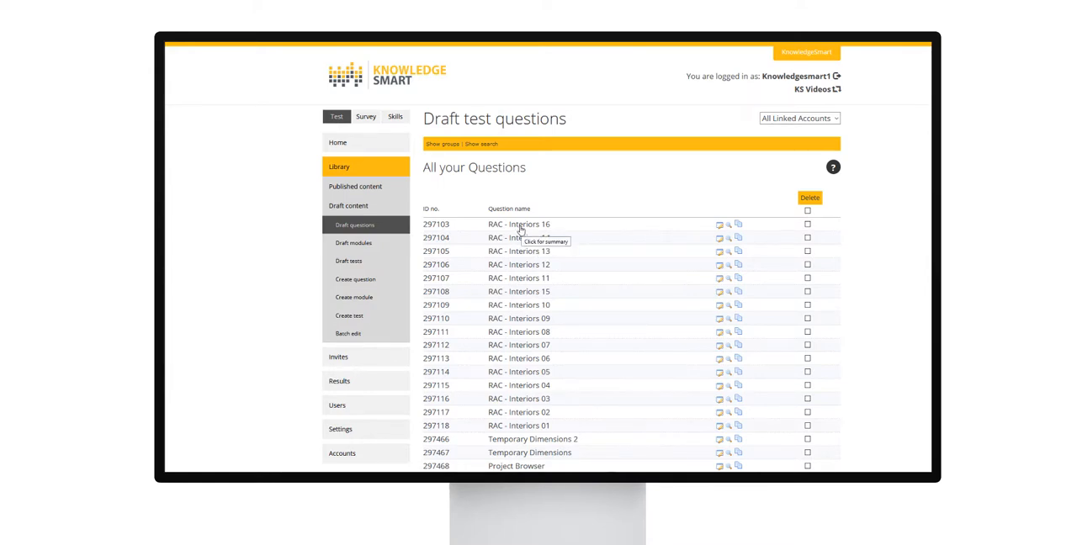
click(521, 228)
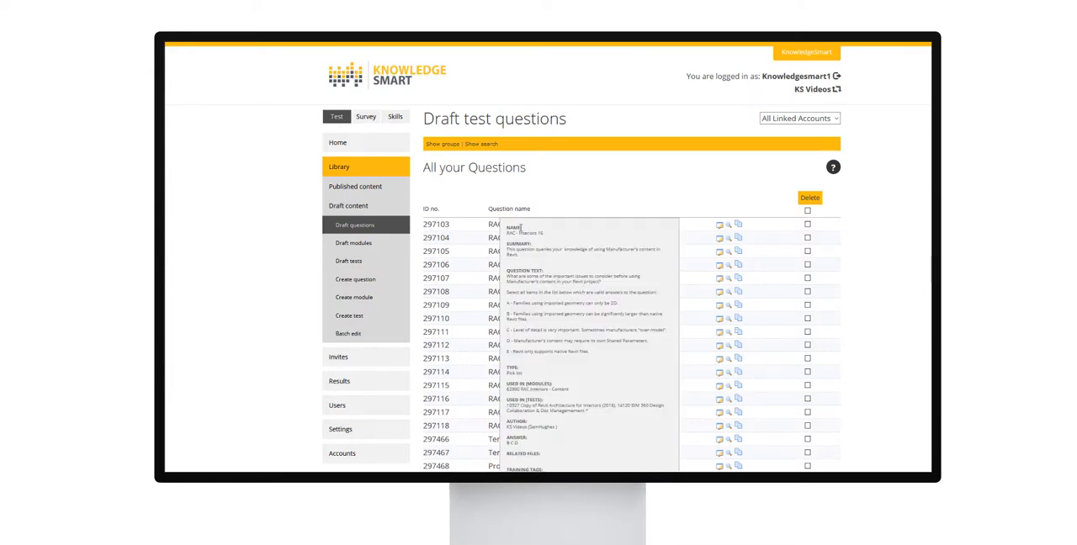
scroll(521, 228, down, 1)
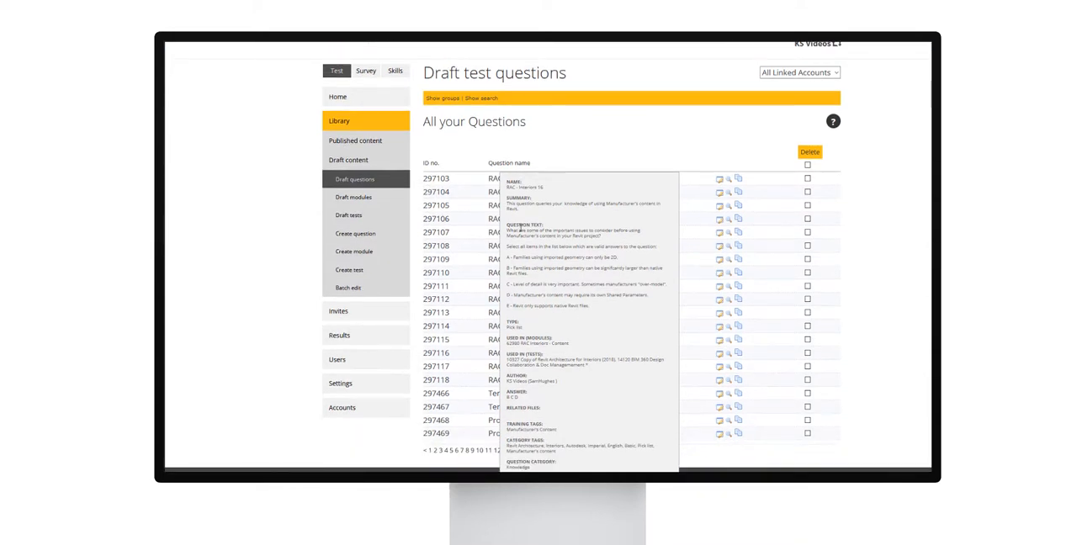
scroll(521, 227, down, 1)
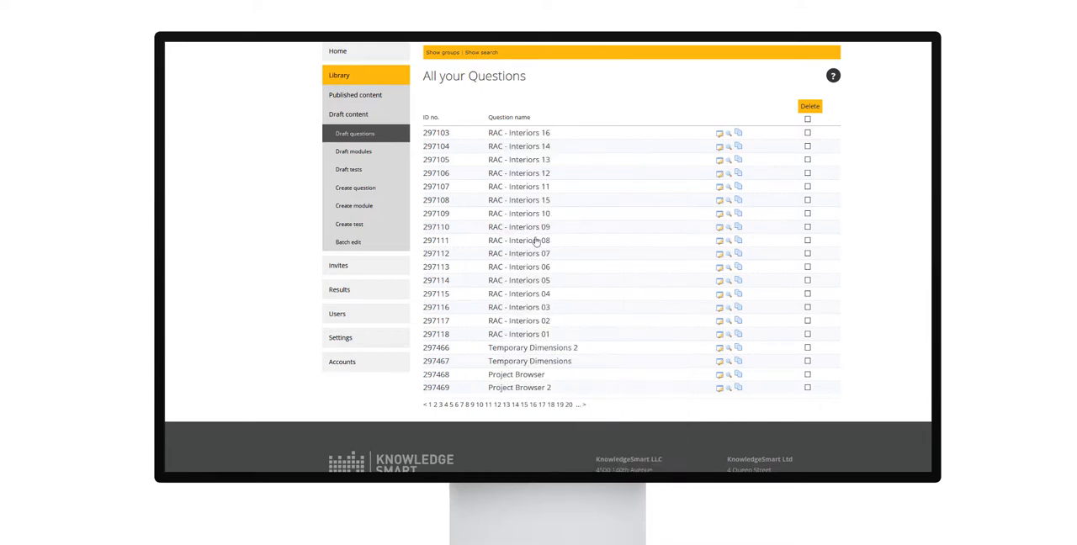
Preview the RAC - Interiors 16 question in a new window and examine its text and answer options.
mouse_move(719, 139)
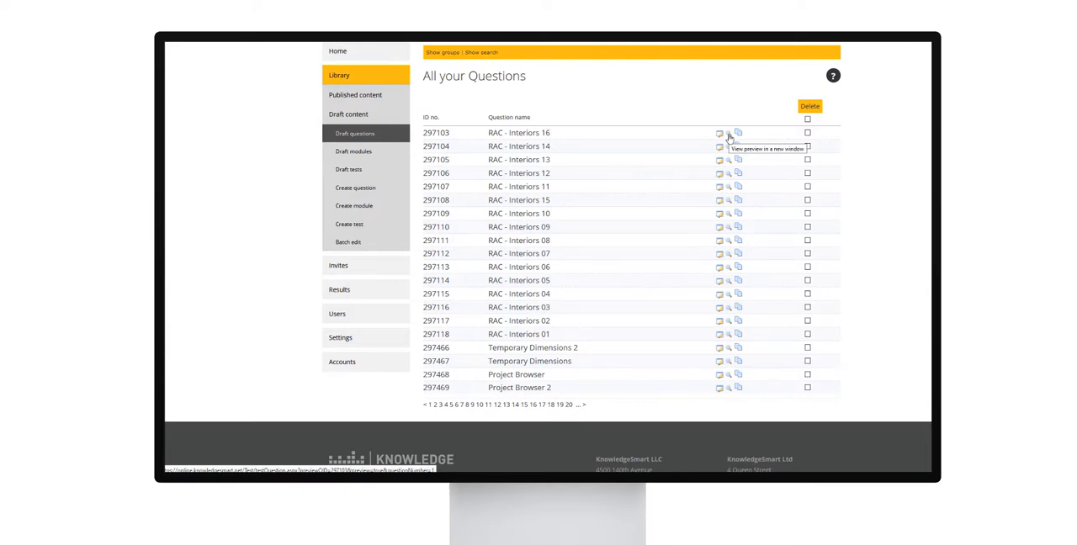
click(728, 135)
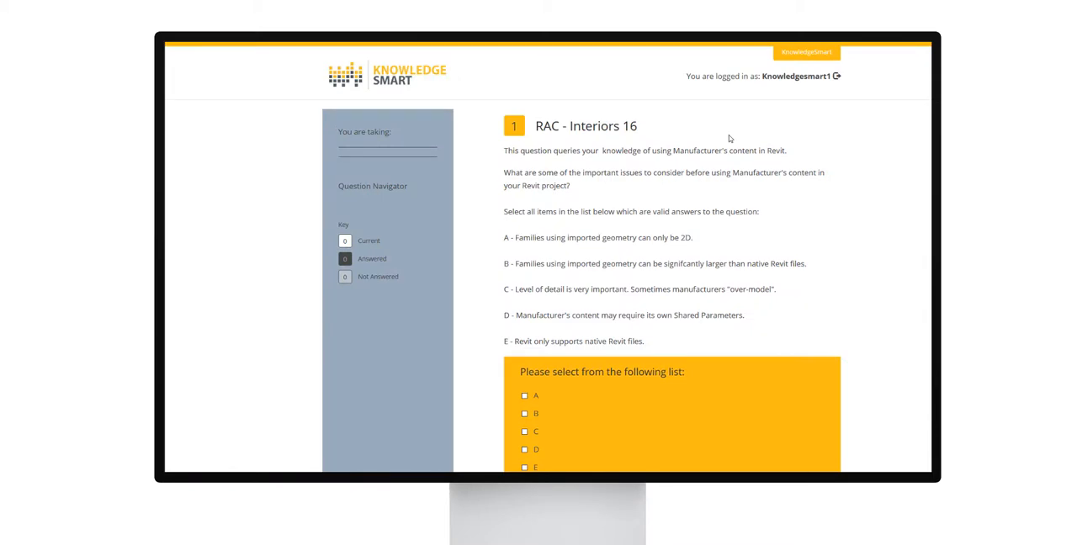
scroll(730, 140, down, 3)
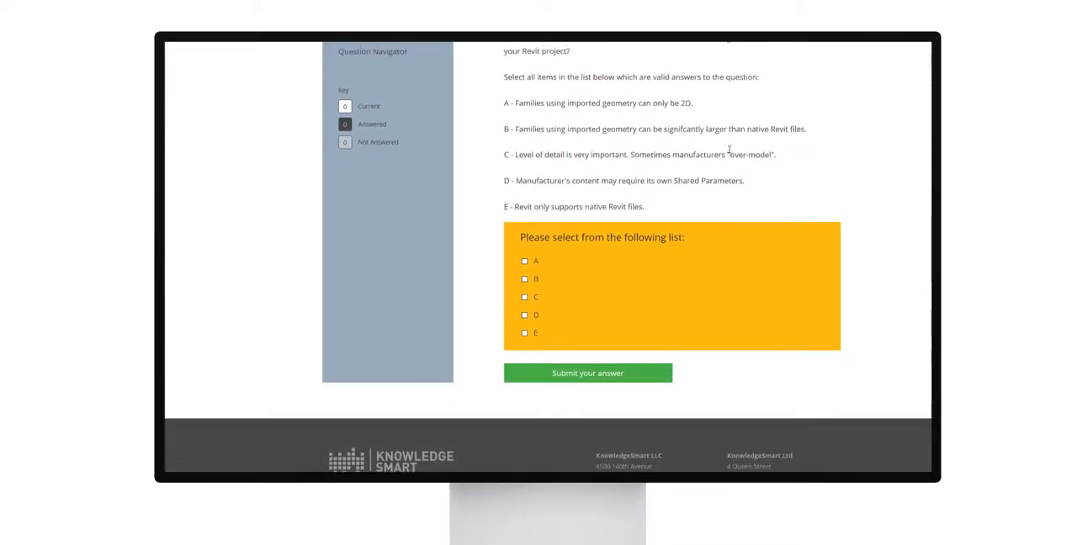
scroll(729, 150, up, 3)
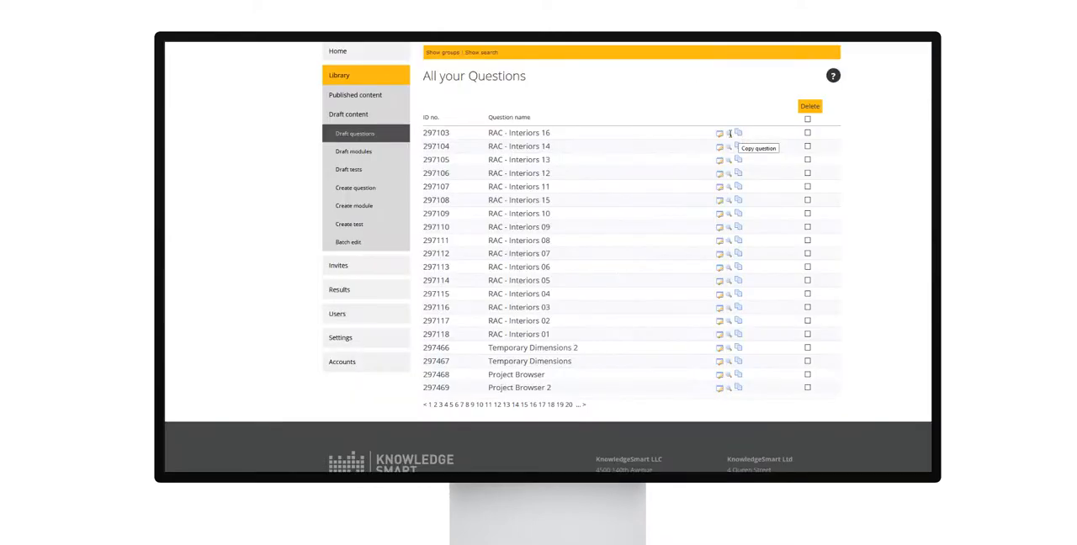
mouse_move(728, 136)
Try selecting and deselecting RAC - Interiors 16 for deletion, and display the help text for the draft questions page.
click(808, 133)
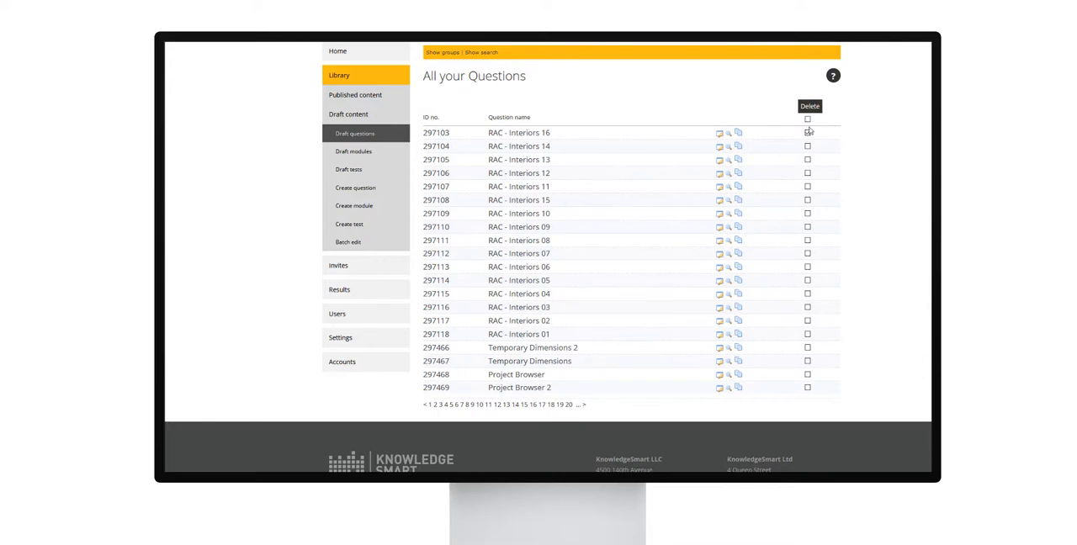
click(808, 133)
mouse_move(835, 81)
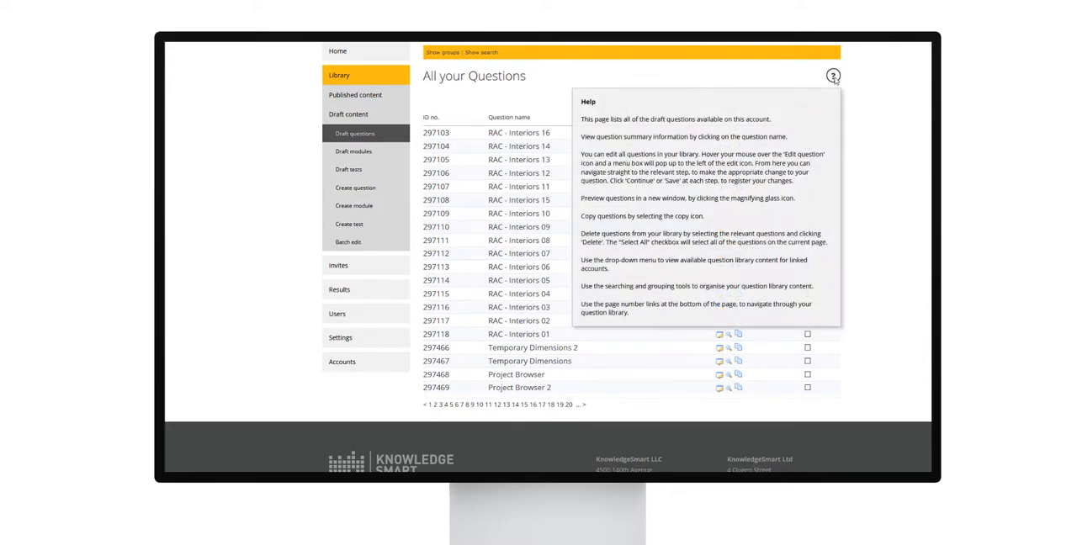